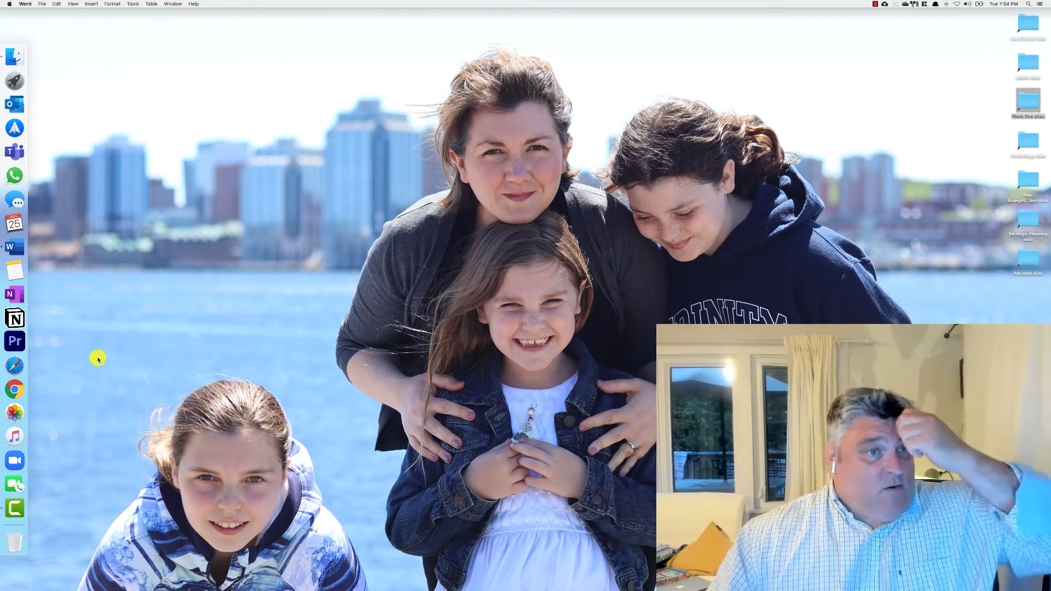
Search the Mac App Store for "word", look over the Microsoft apps on offer, and close the store.
click(22, 82)
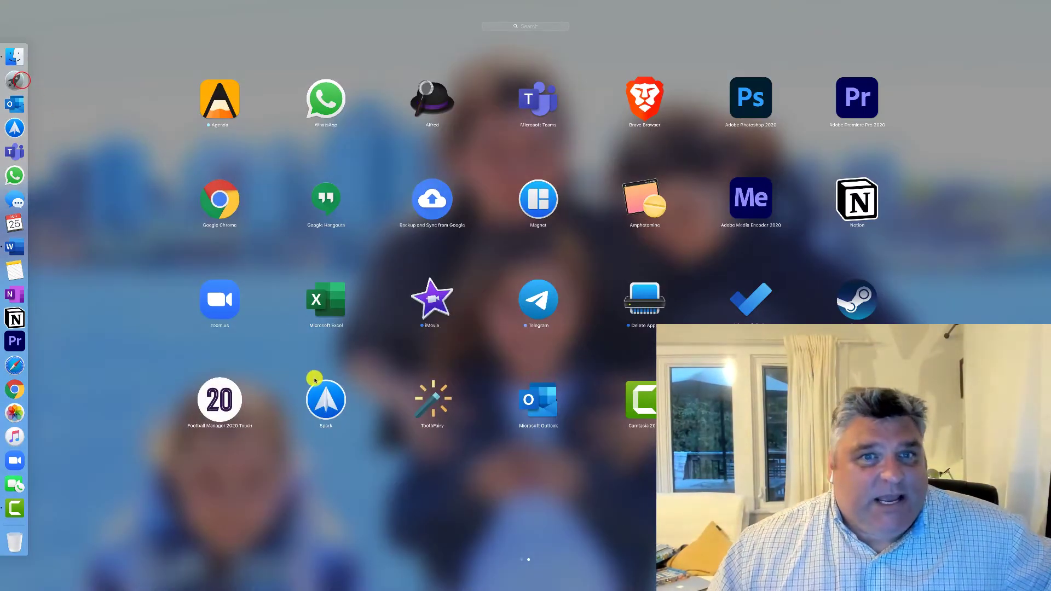
scroll(315, 379, left, 2)
click(219, 107)
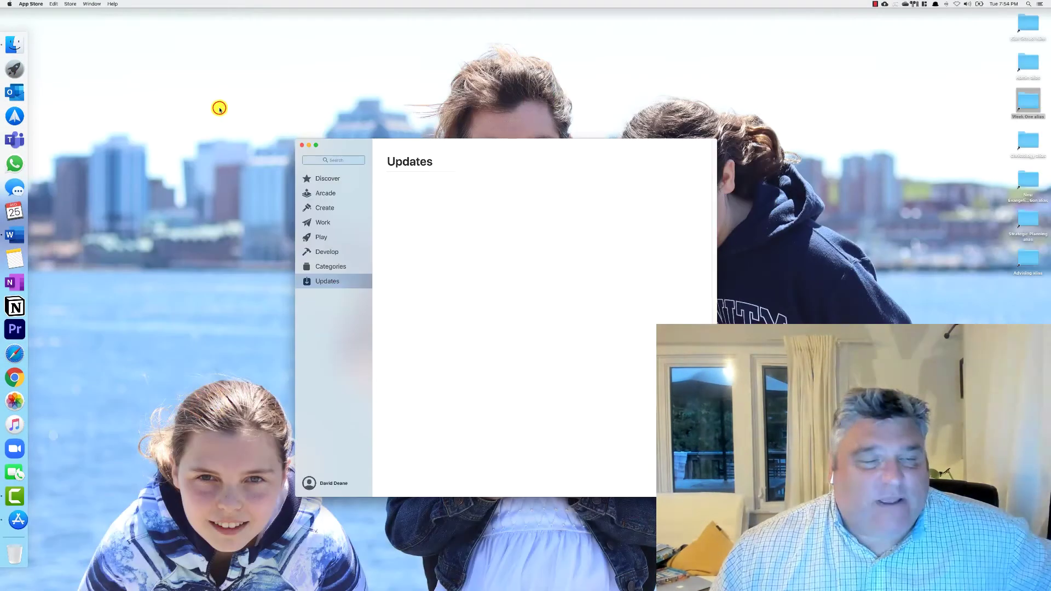
click(339, 160)
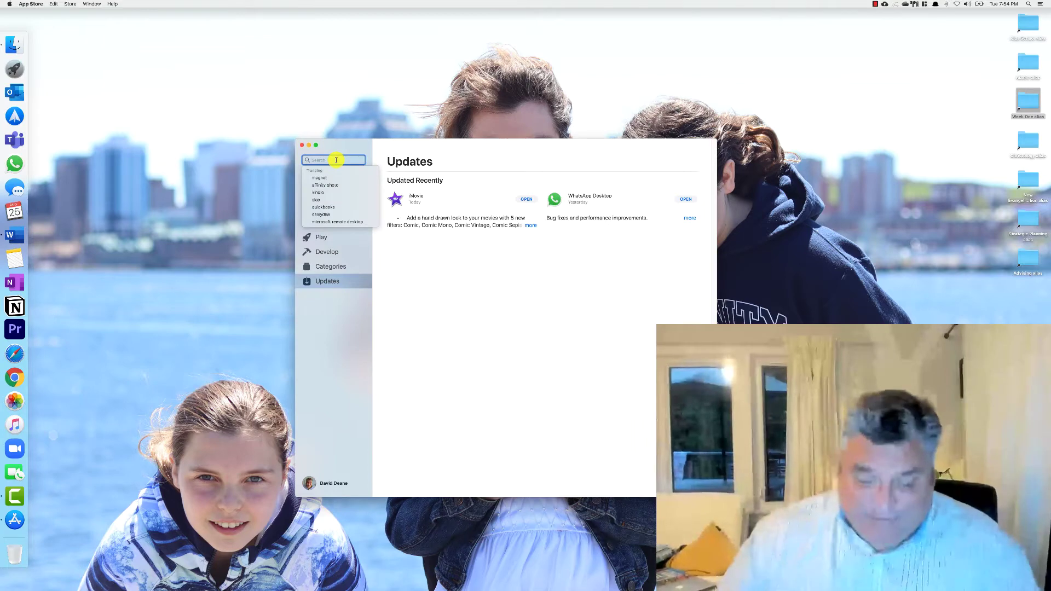
text(word)
key(Return)
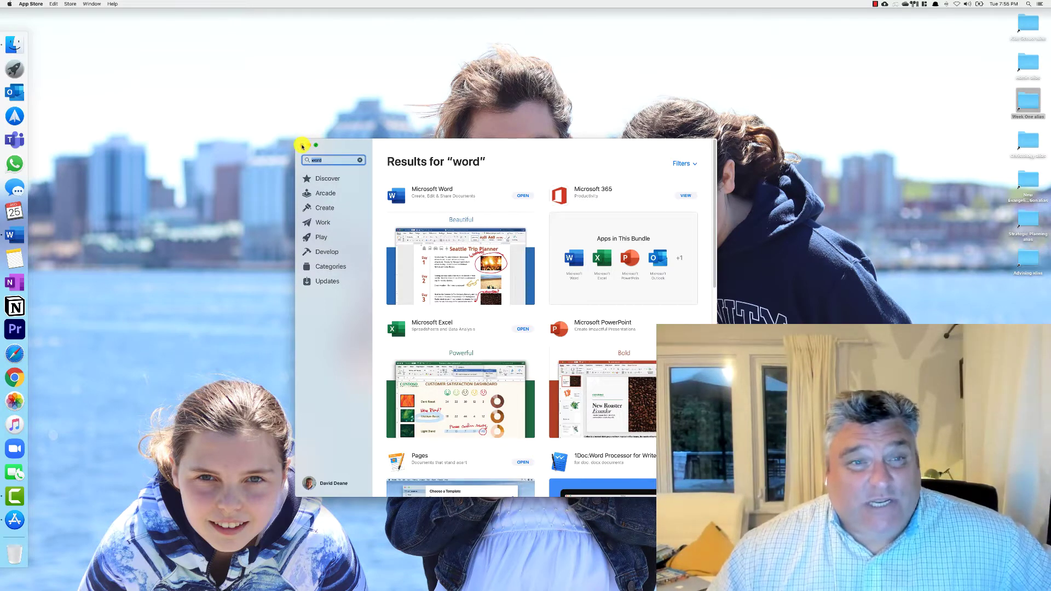
click(301, 145)
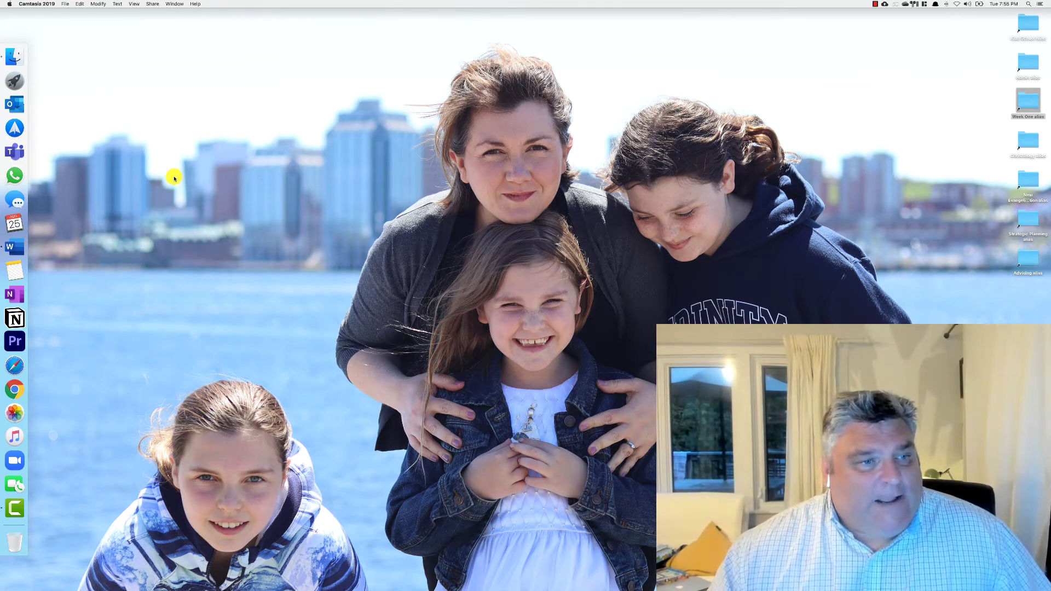
Switch to Chrome and go to login.microsoftonline.com to open the Office 365 home page.
click(15, 389)
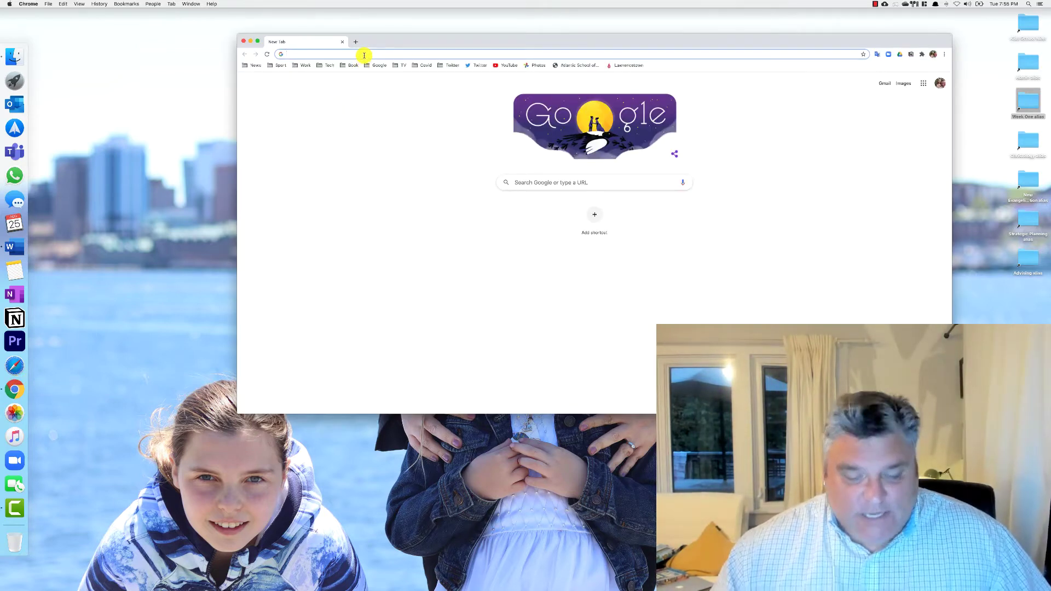
text(login)
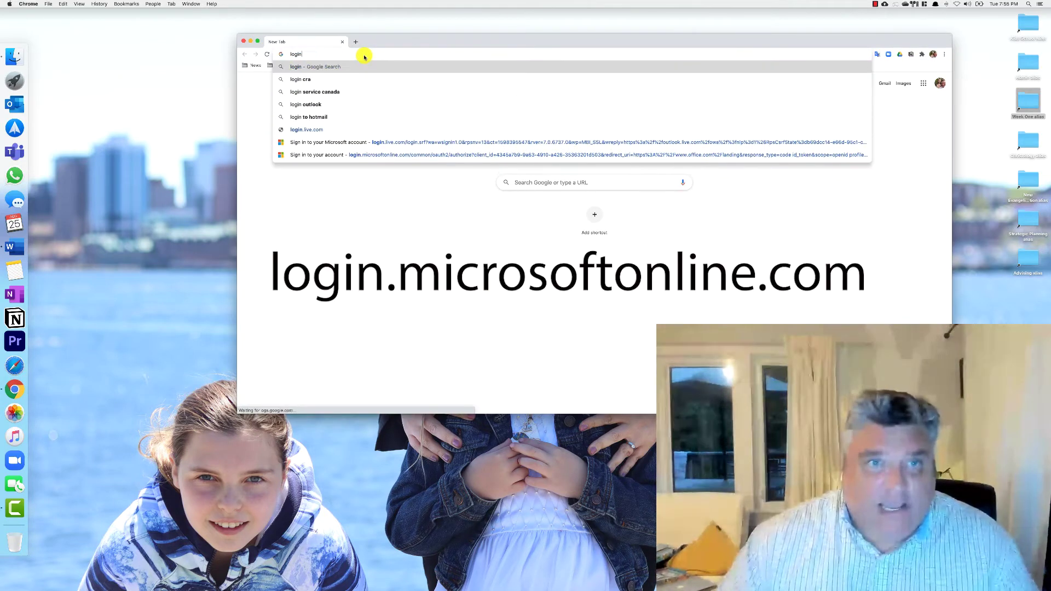
text(.micro)
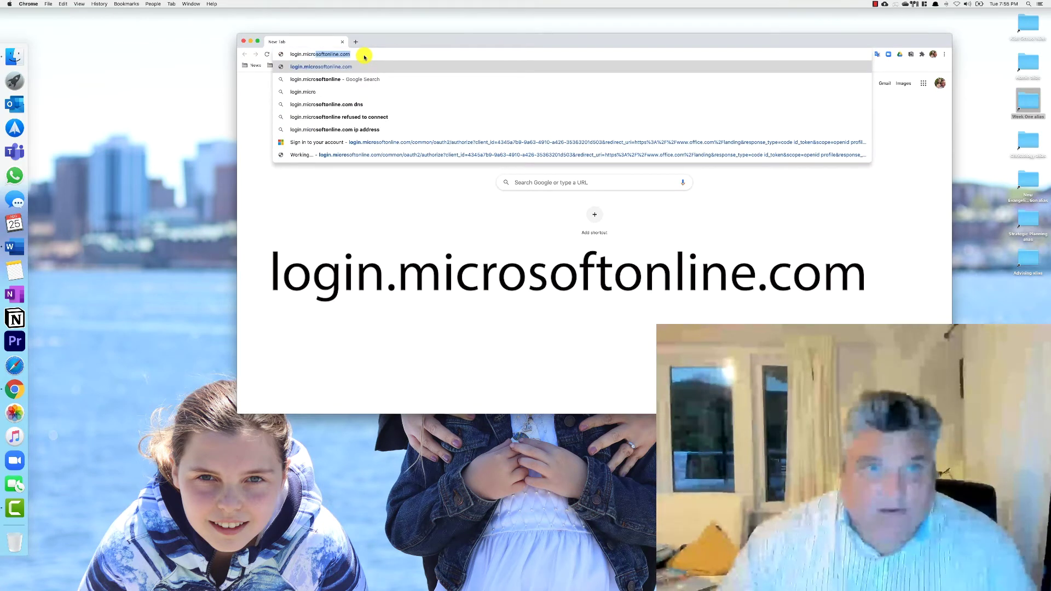
key(Right)
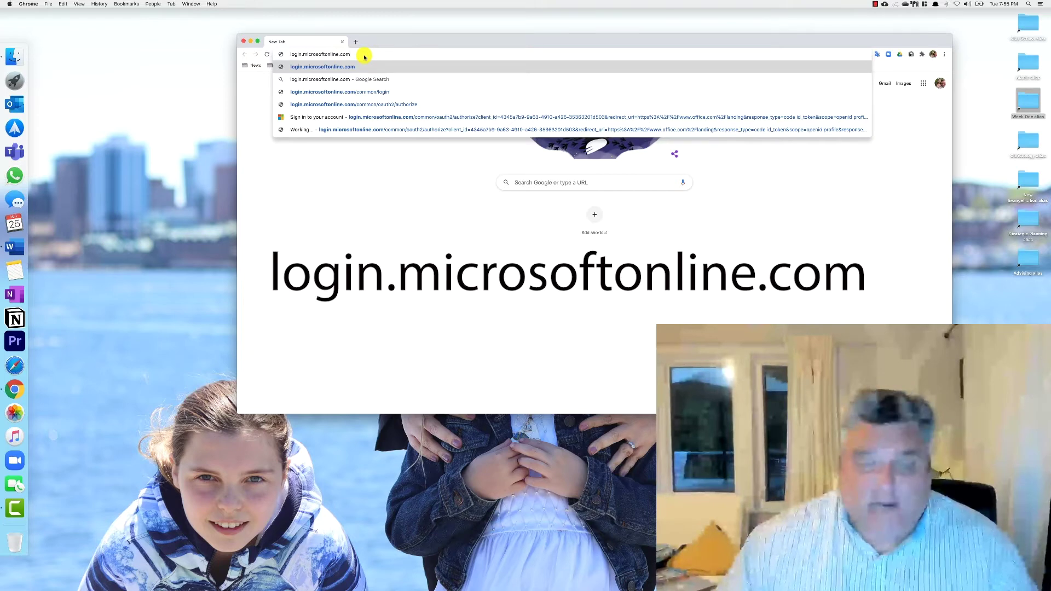
key(Return)
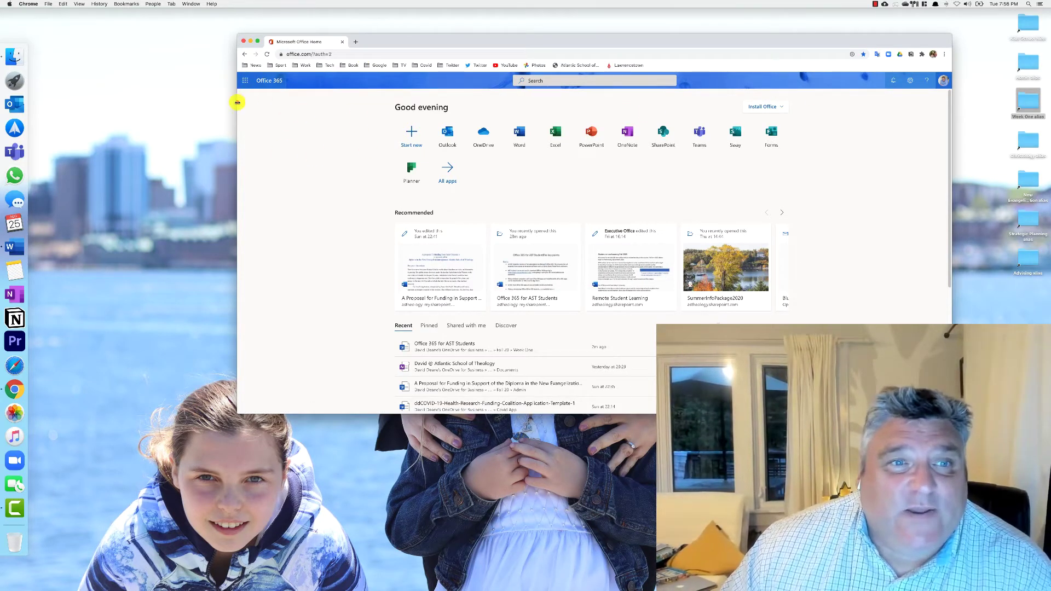
Enlarge the browser window so it fills most of the desktop's width and height.
drag(237, 102, 67, 104)
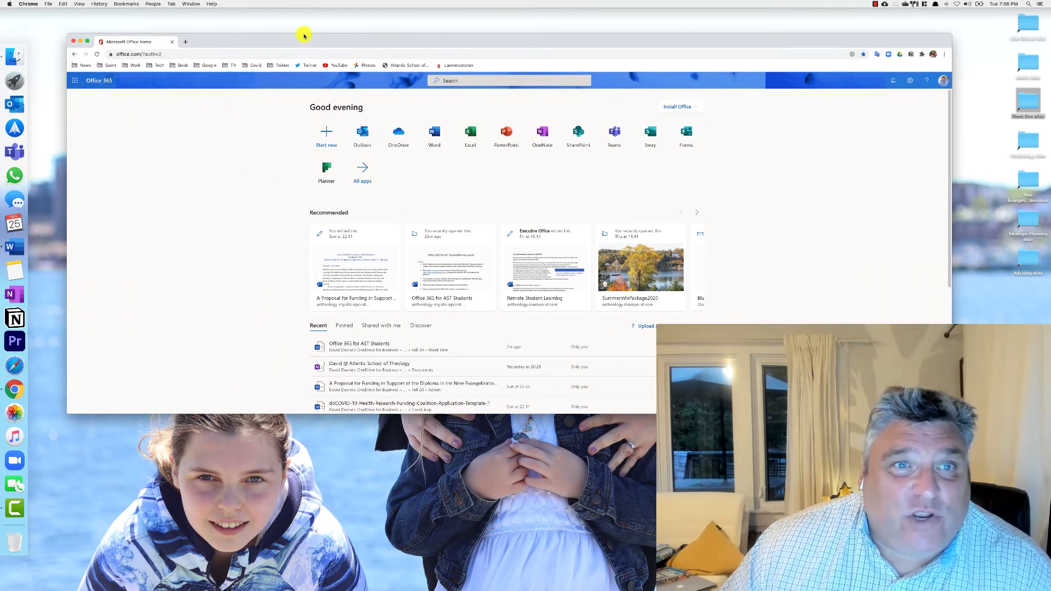
drag(304, 34, 304, 15)
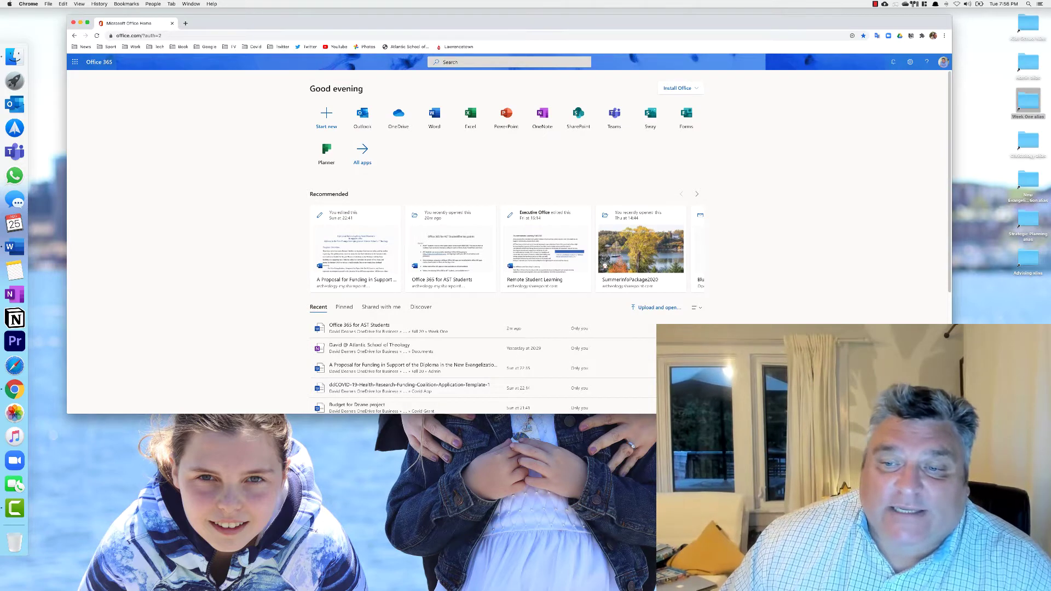
drag(716, 413, 717, 542)
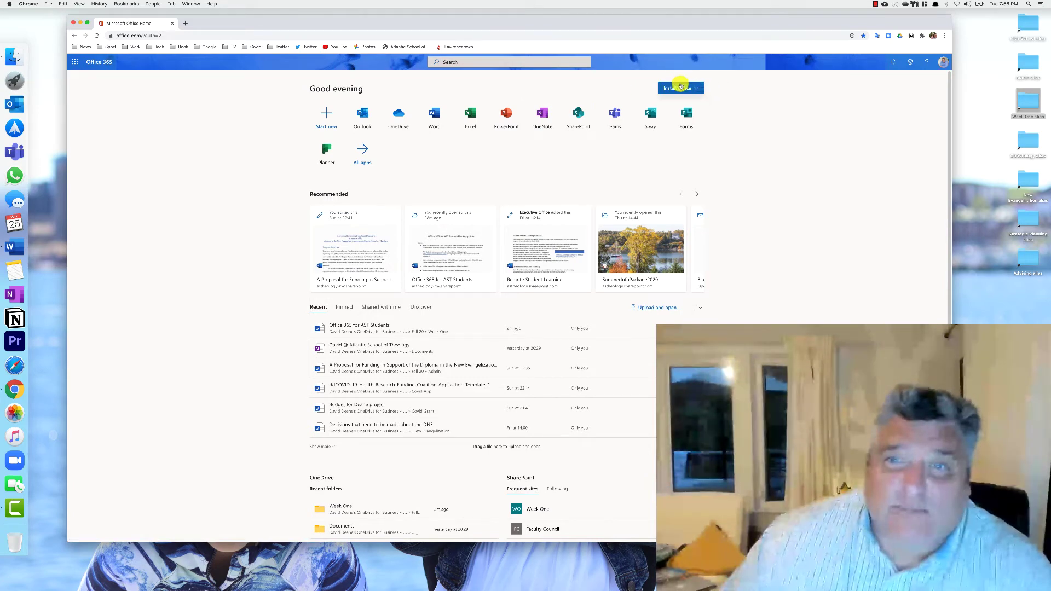
Start downloading the Office 365 apps installer from the Office home page and dismiss the installation instructions.
click(699, 89)
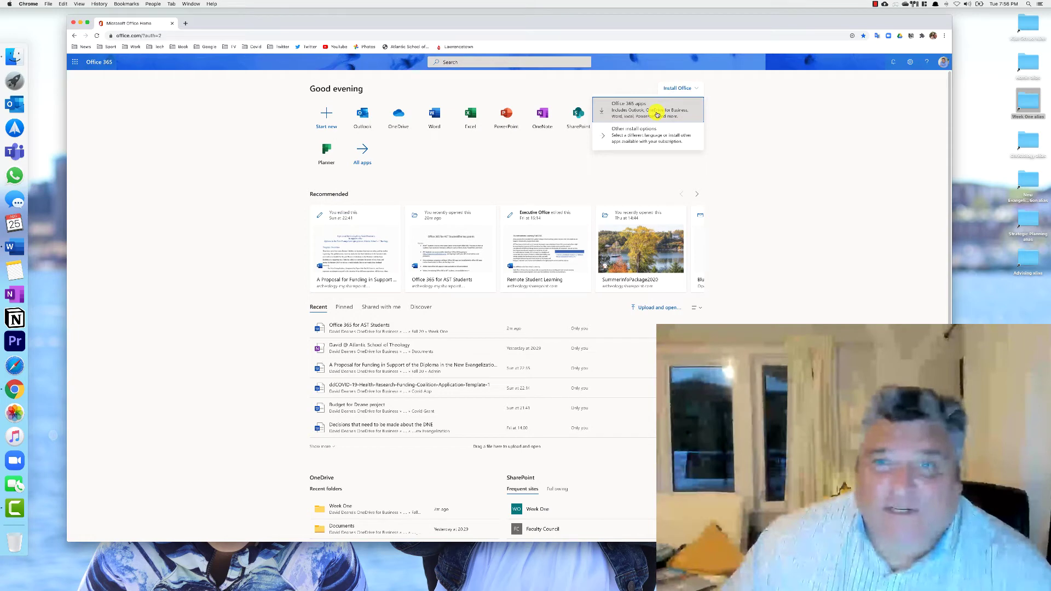
click(657, 114)
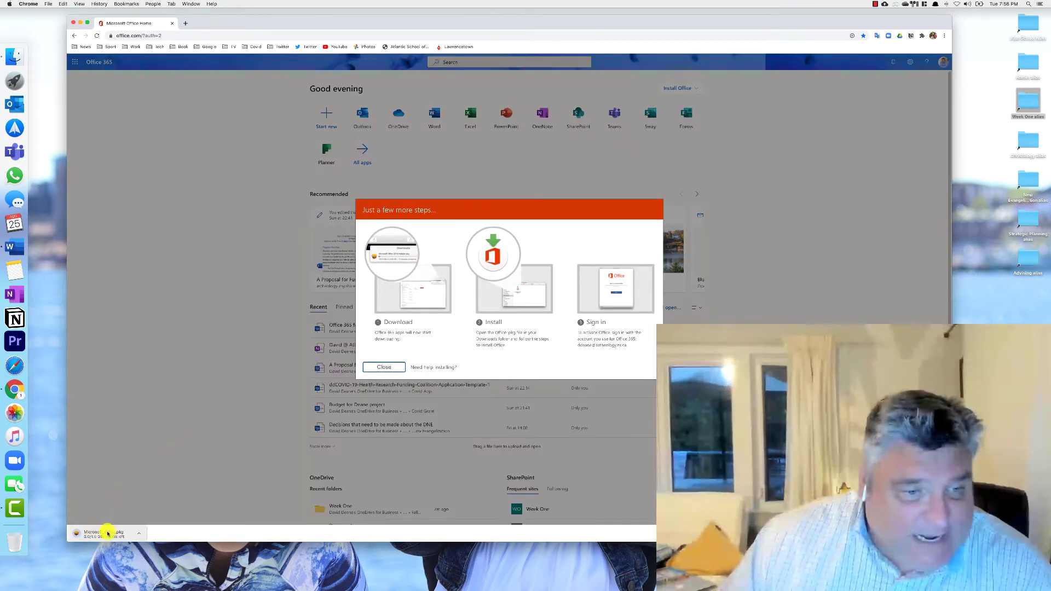
click(385, 367)
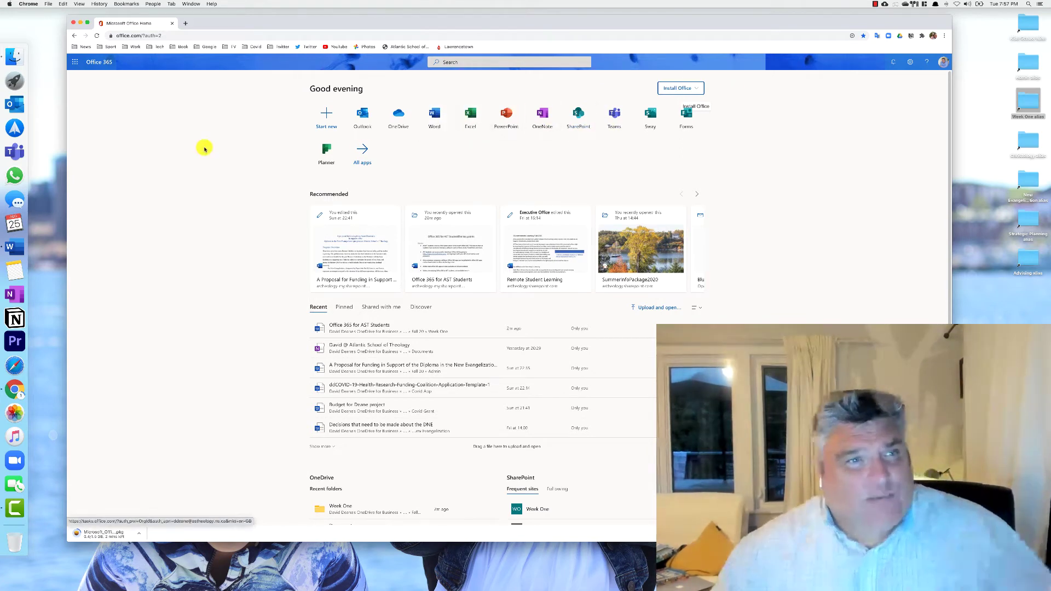
Search the Mac App Store for "teams", look through the results for Microsoft Teams, and close the store.
click(15, 81)
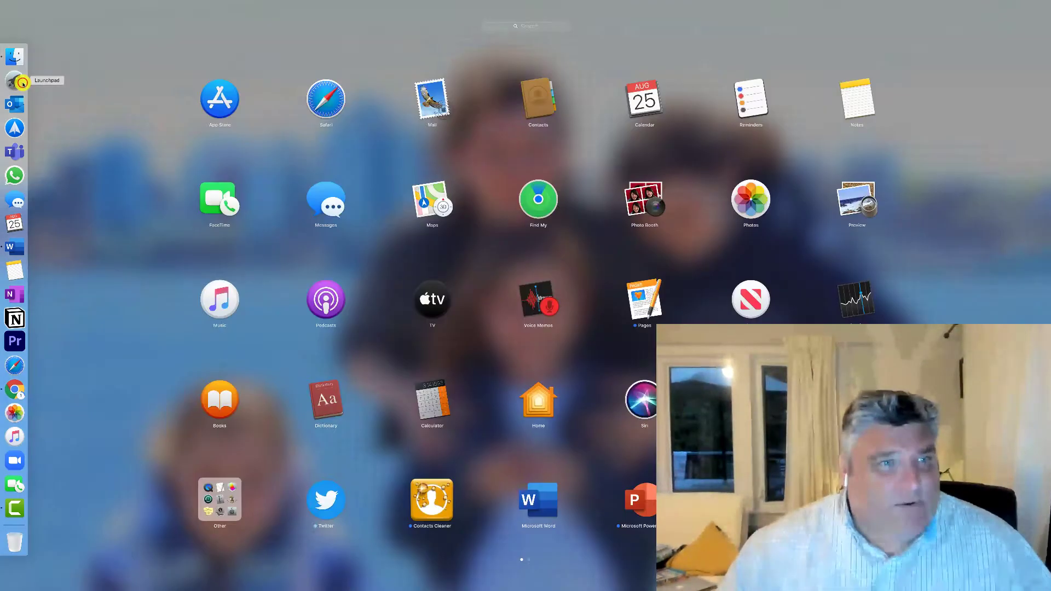
click(201, 97)
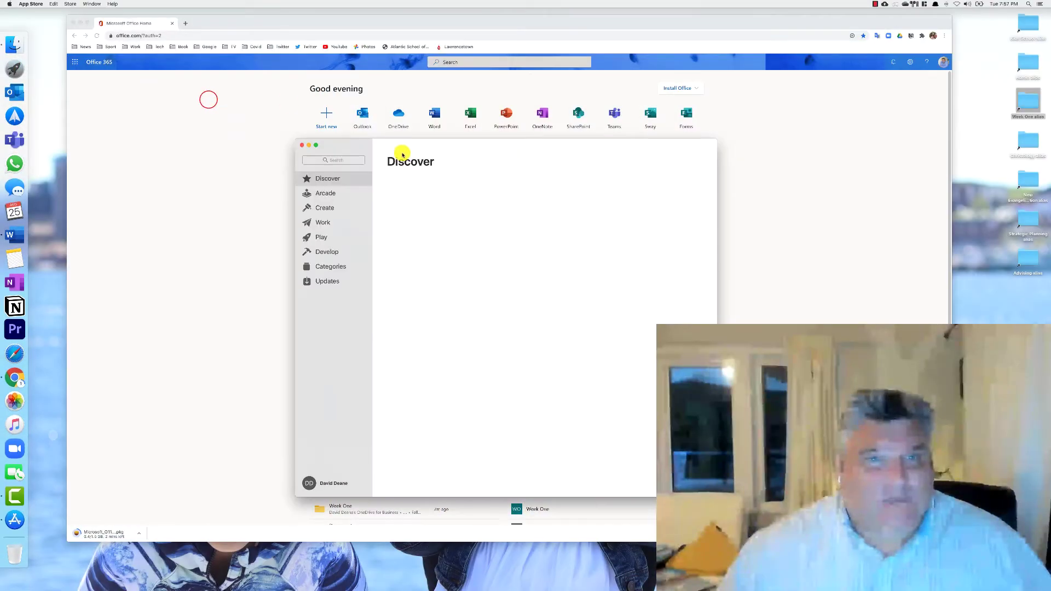
click(346, 159)
text(teams)
key(Return)
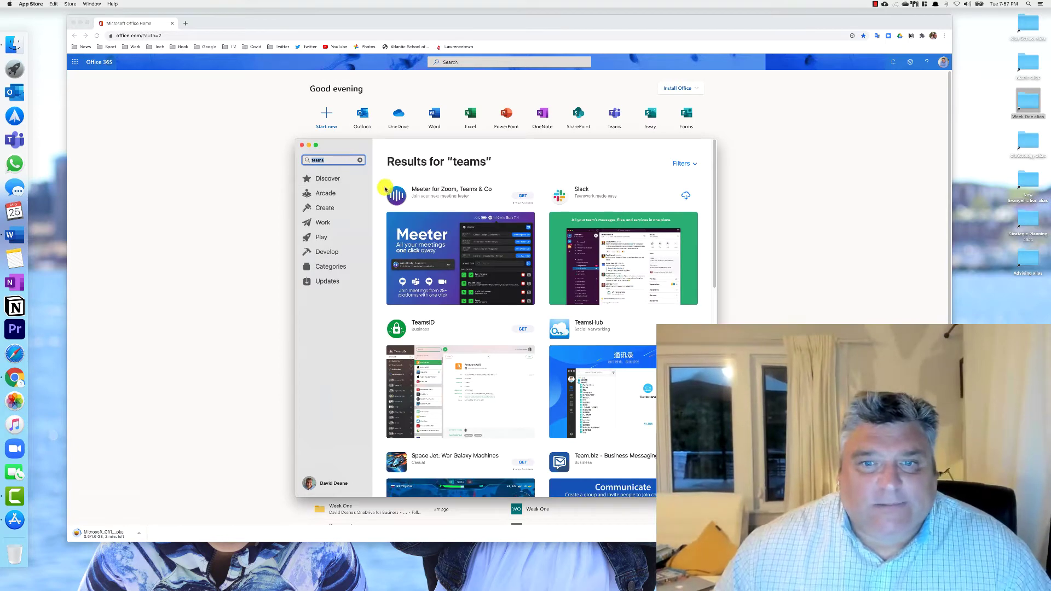
scroll(520, 255, down, 5)
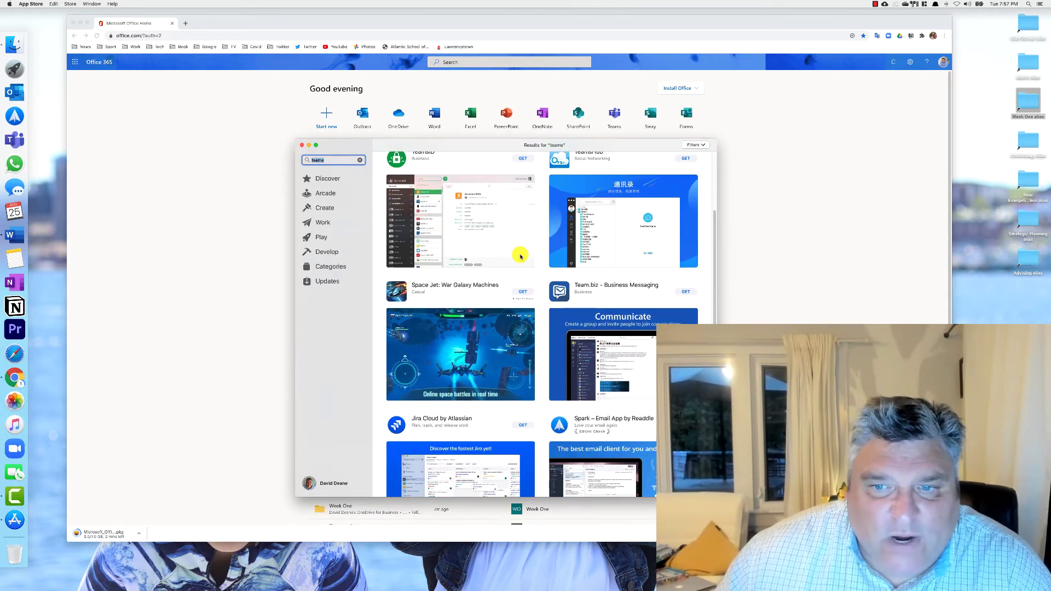
scroll(521, 256, down, 8)
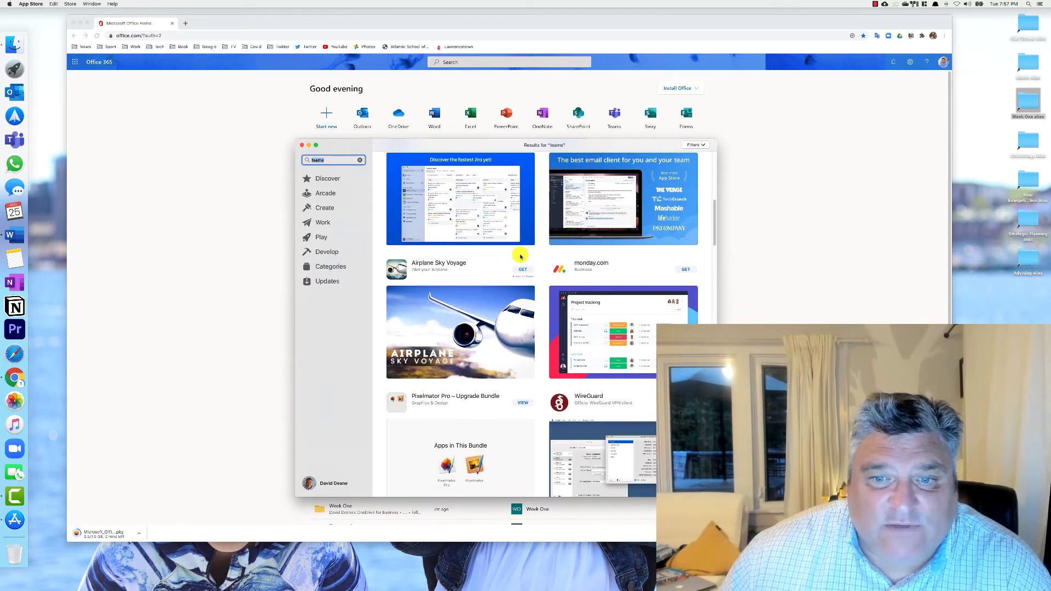
scroll(521, 256, down, 5)
scroll(520, 255, up, 15)
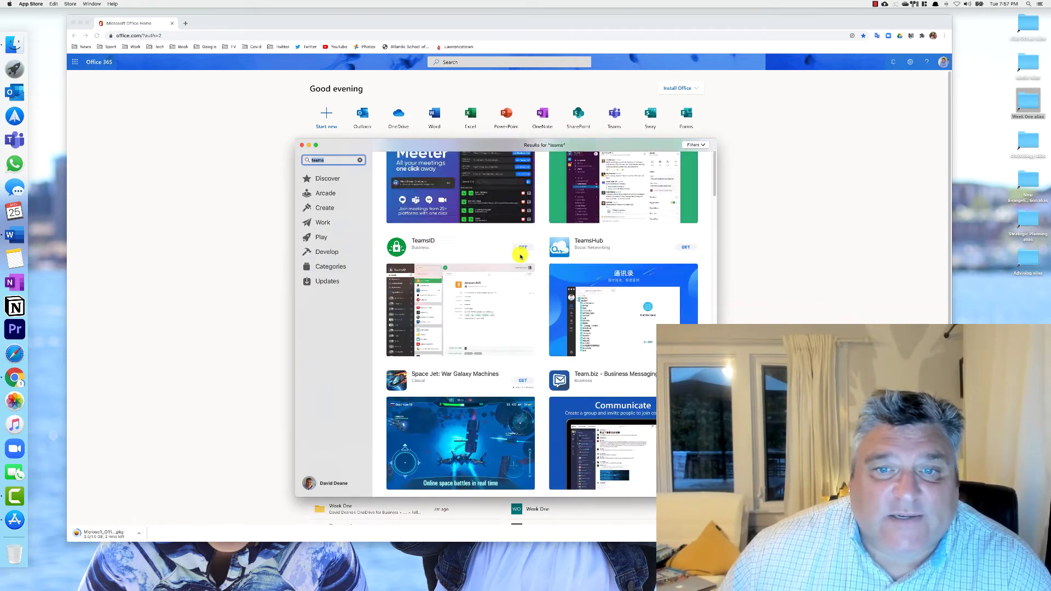
click(302, 144)
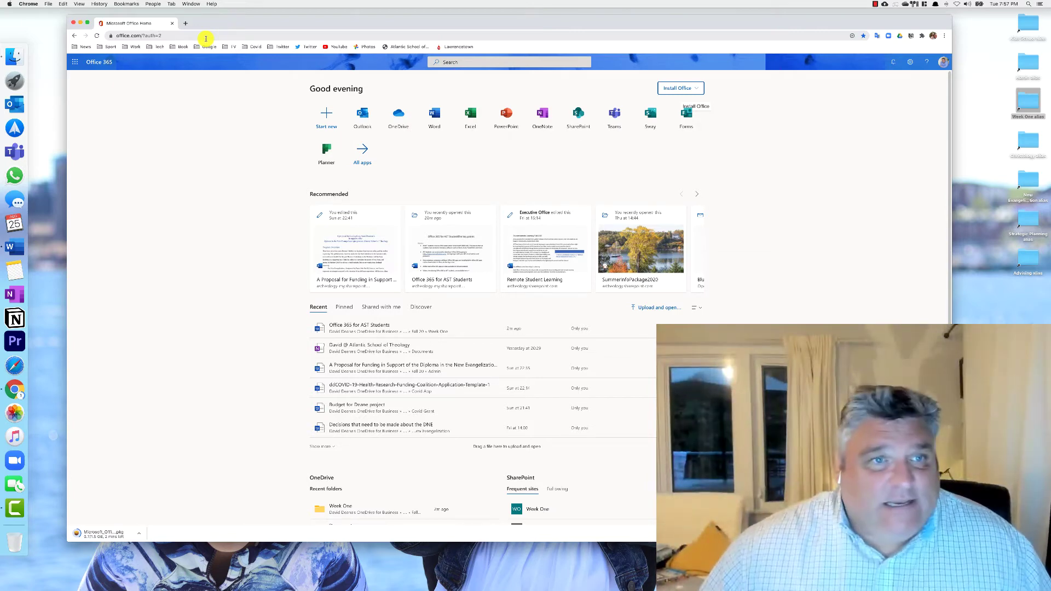
Search the web for "teams" and open Microsoft's official Teams group chat software page.
click(206, 36)
text(teams)
key(Return)
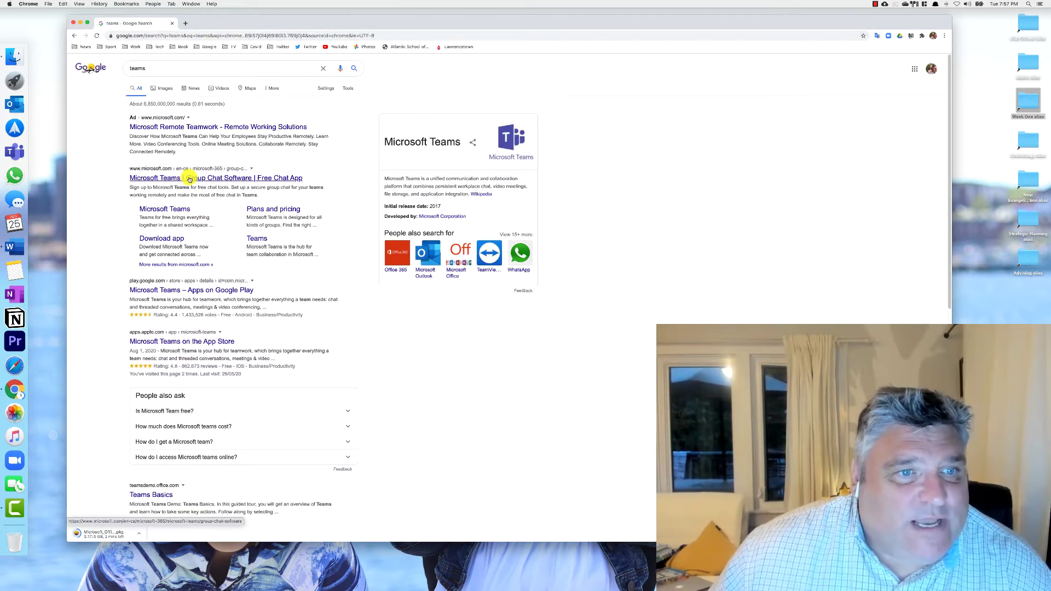
click(189, 179)
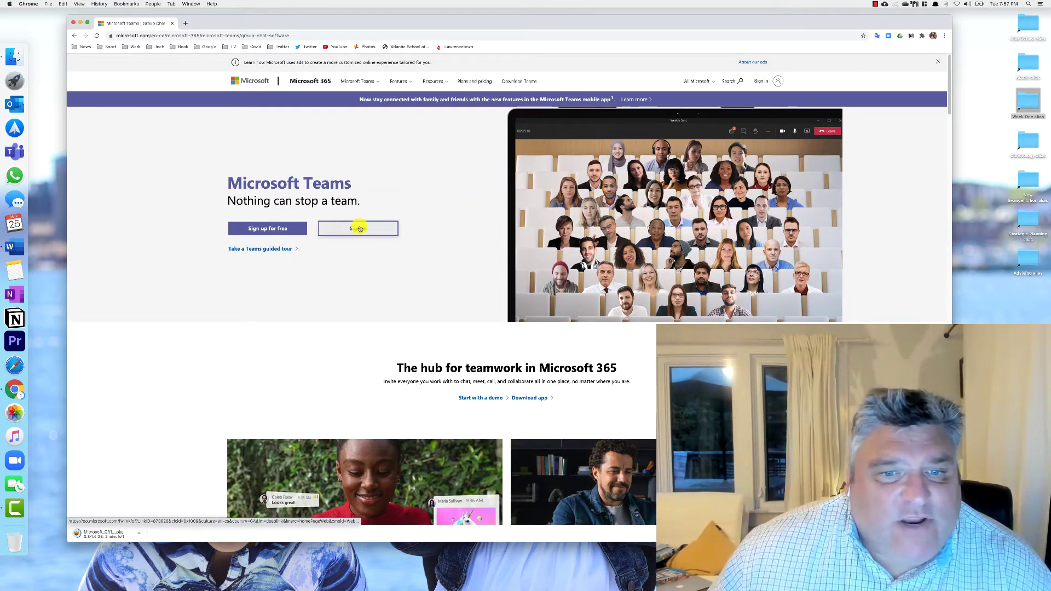
Download the Mac desktop version of Teams from the Microsoft Teams page and check the download's options.
scroll(431, 245, down, 15)
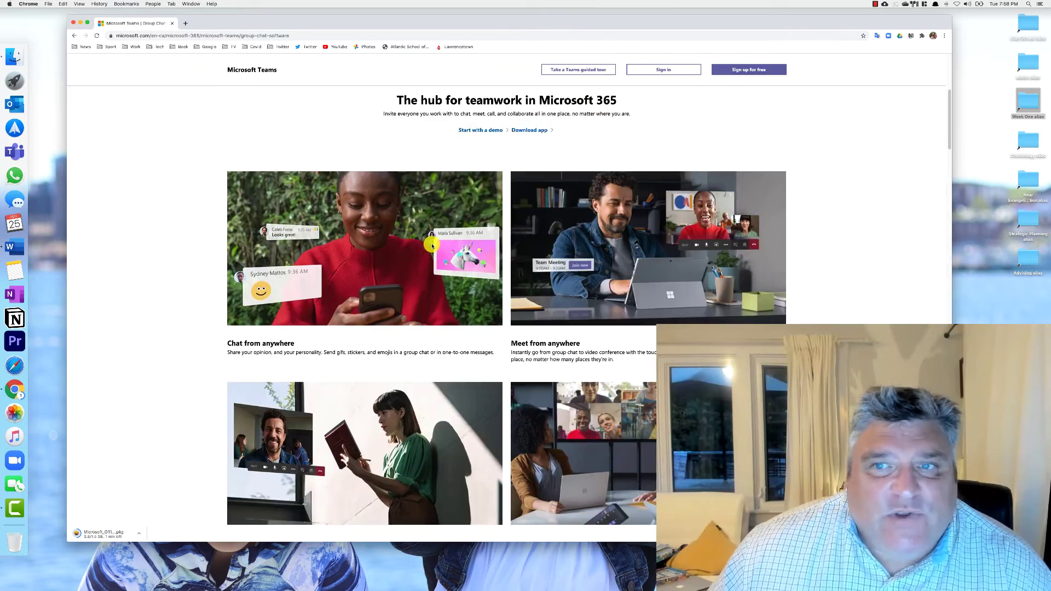
scroll(432, 245, down, 12)
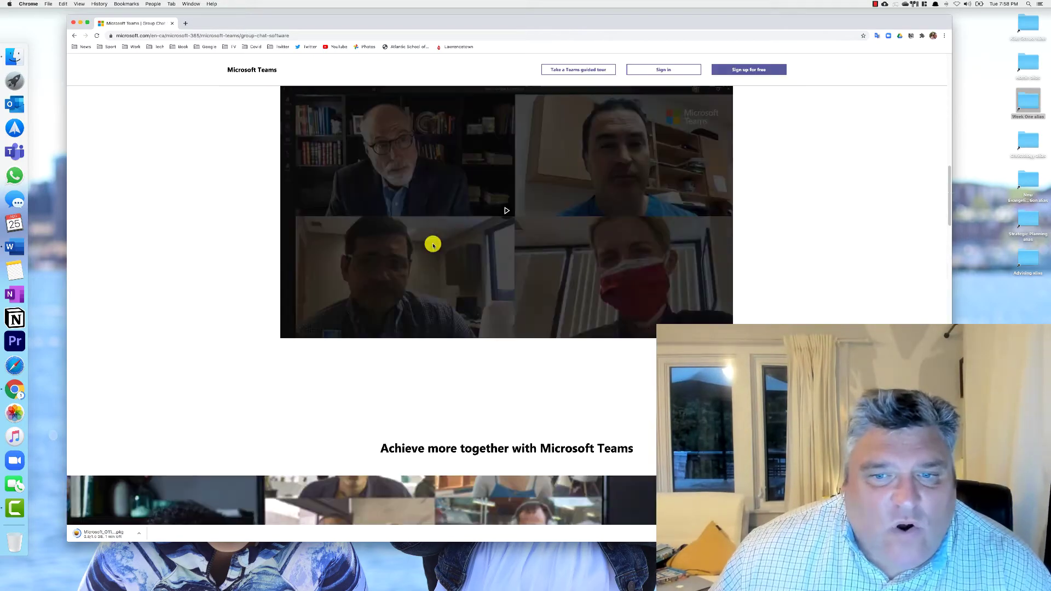
scroll(432, 246, down, 6)
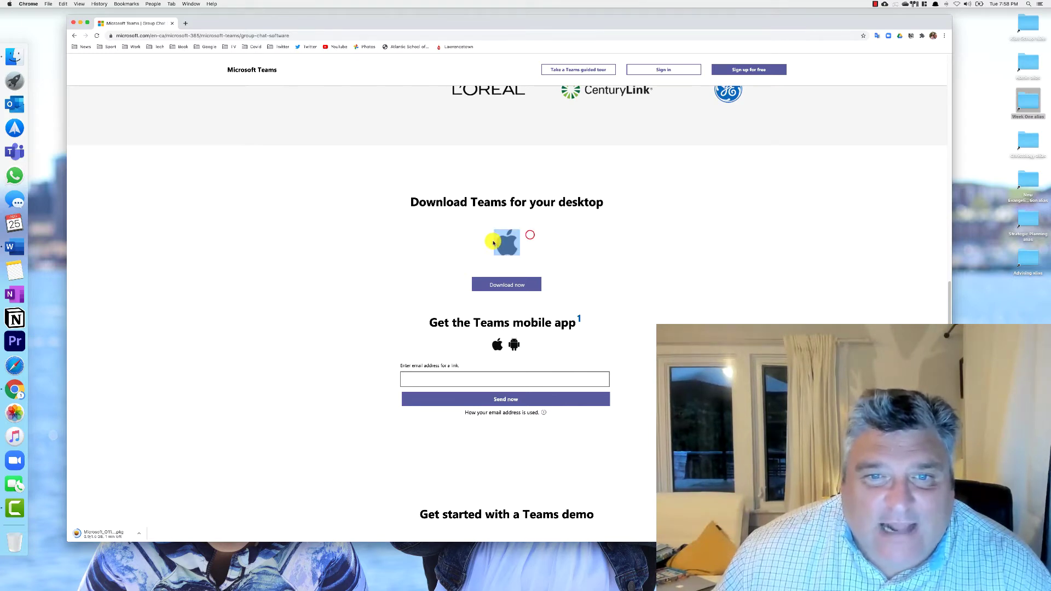
click(515, 286)
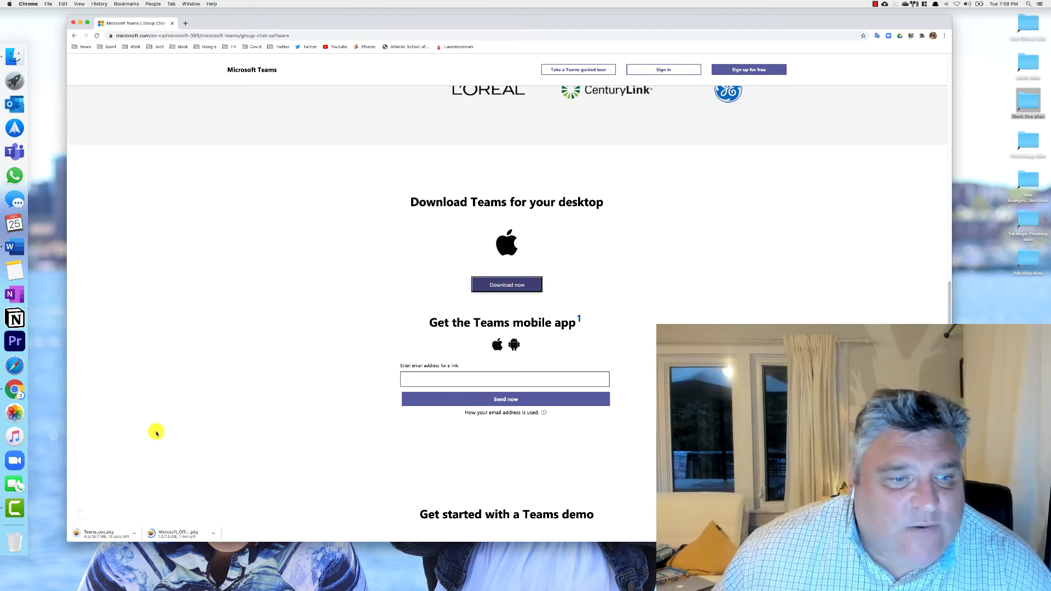
click(138, 538)
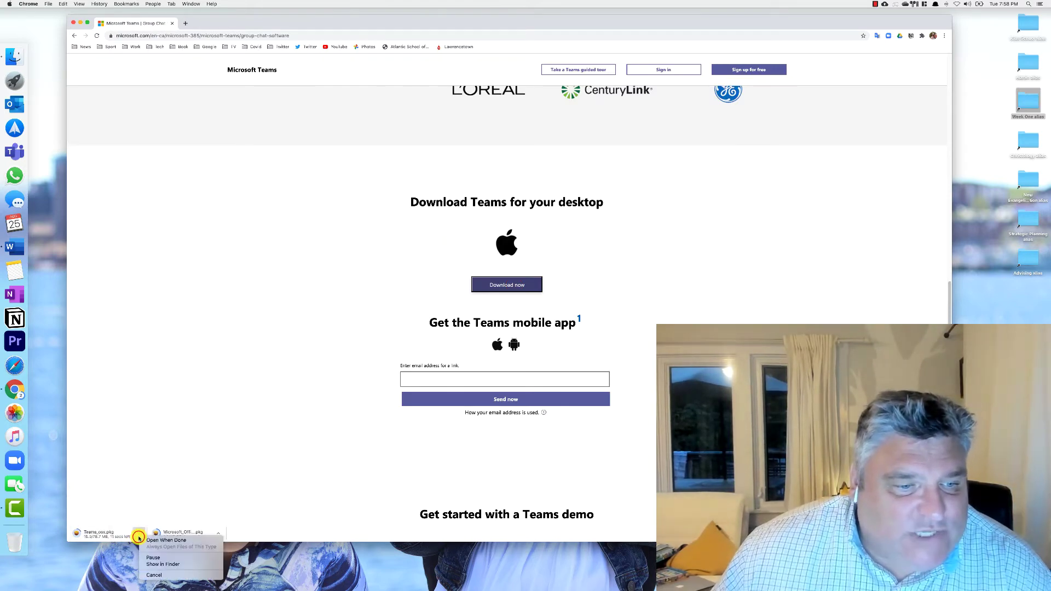
click(134, 506)
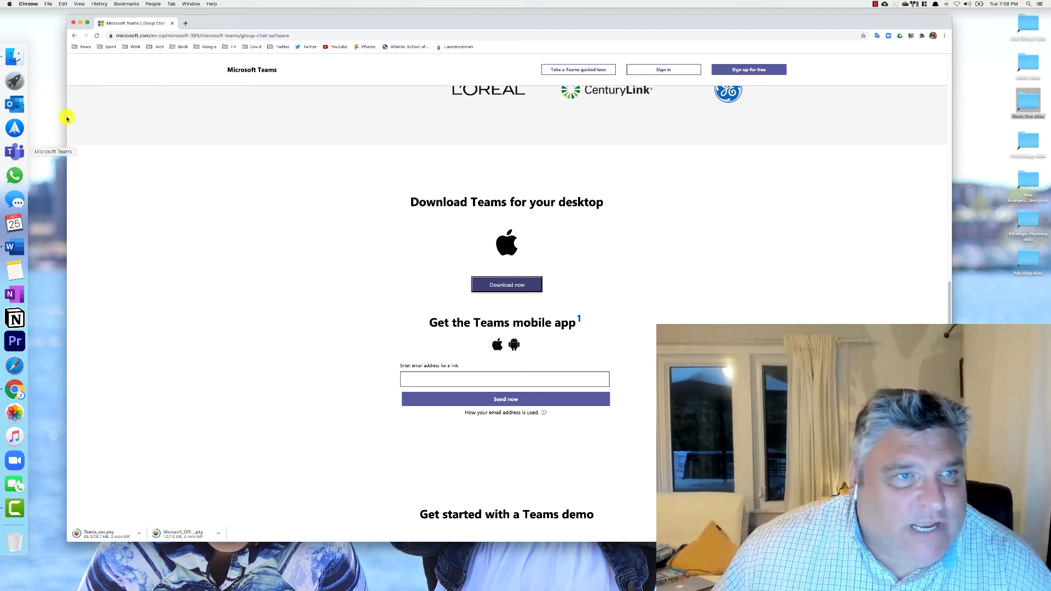
Close the browser window and reopen the Office 365 home page in a new one via login.microsoftonline.com.
click(73, 23)
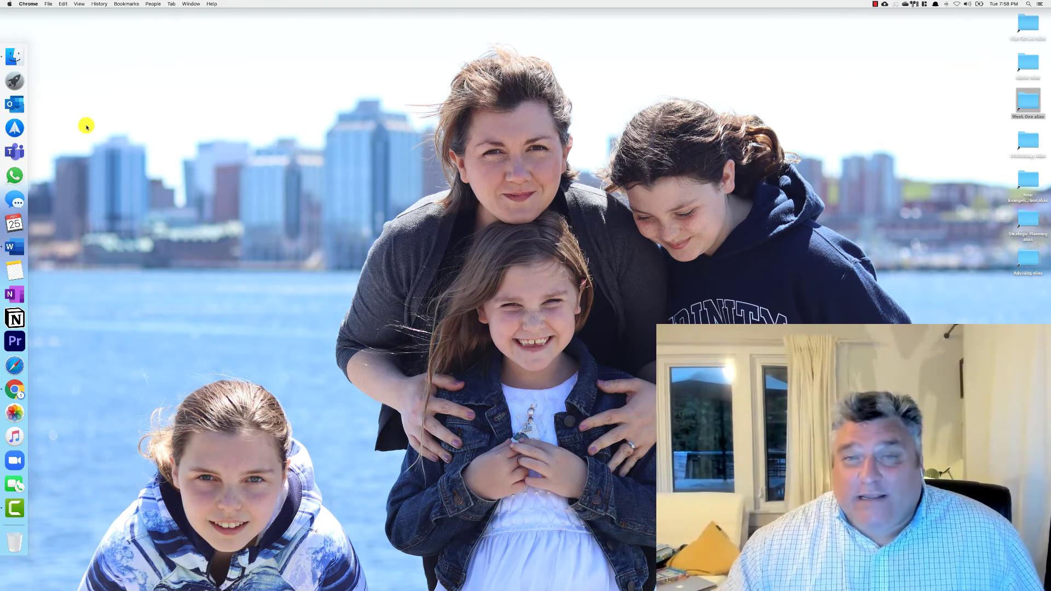
click(14, 389)
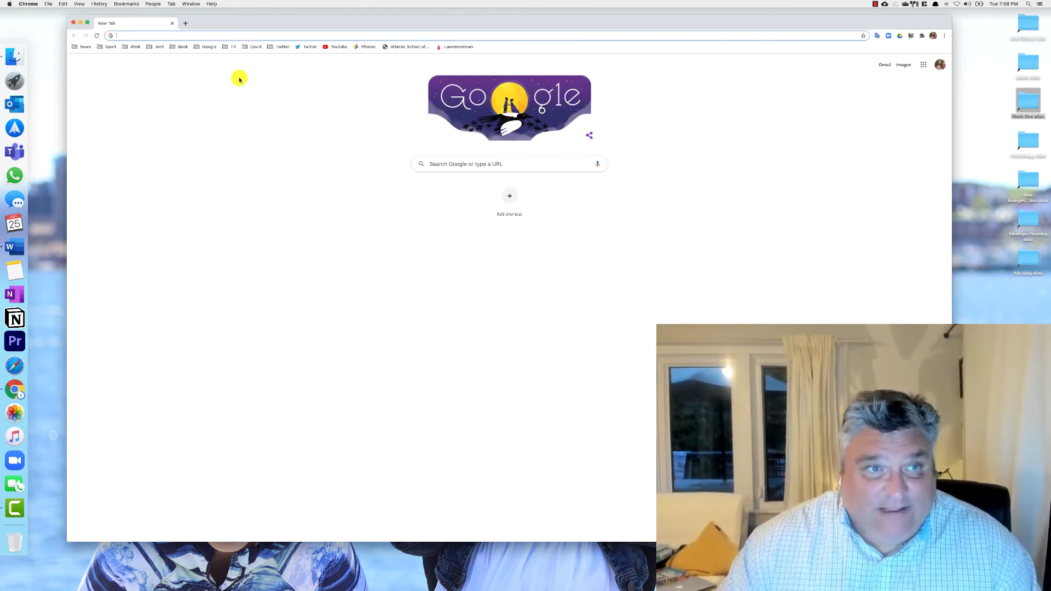
text(login.microsoftonline.com)
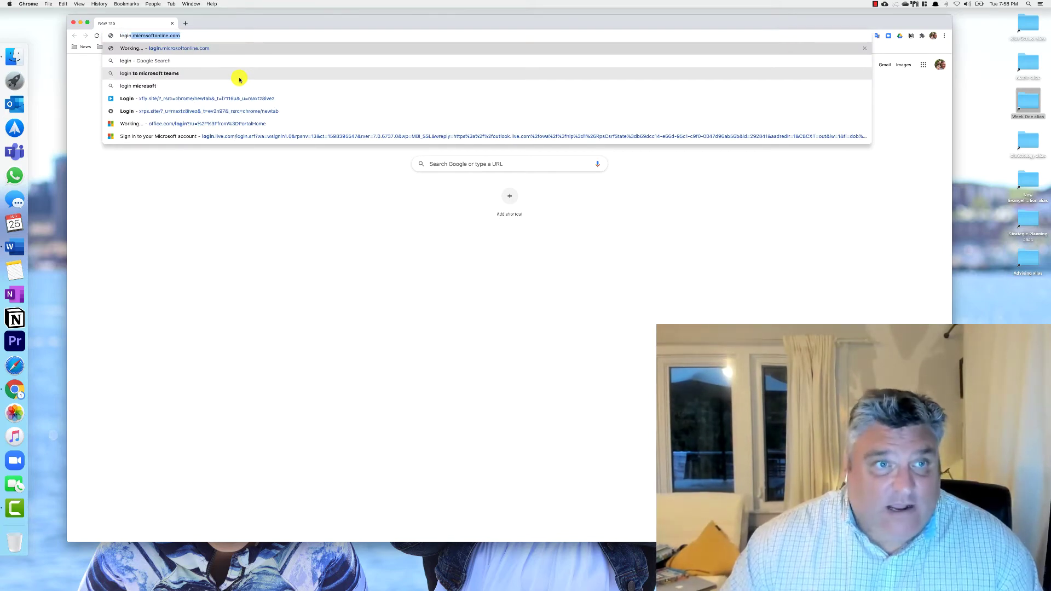
key(Return)
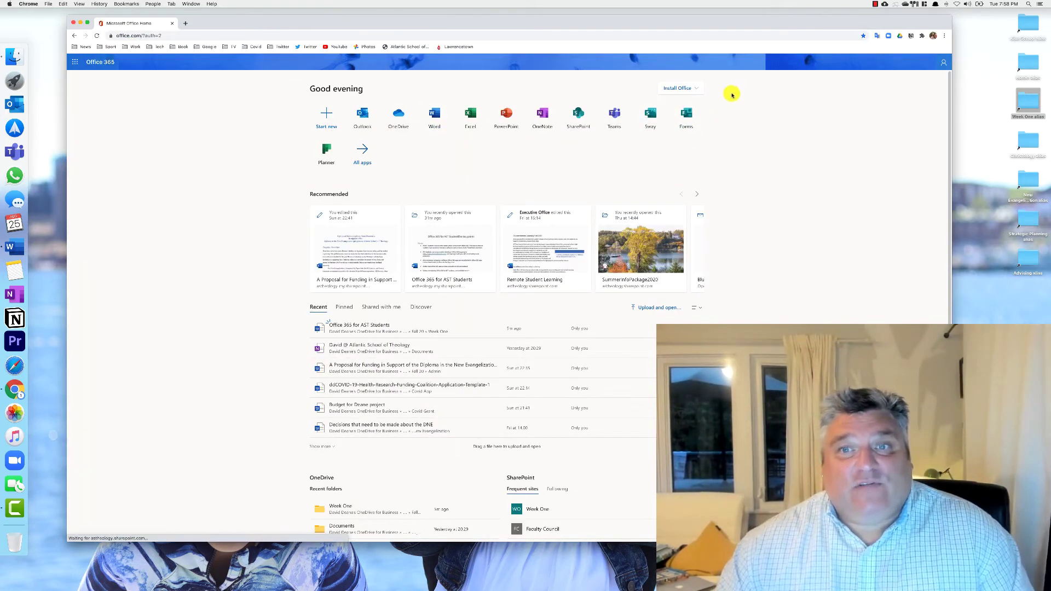
Display the Install Office options on the Office 365 home page and dismiss them without choosing one.
click(699, 89)
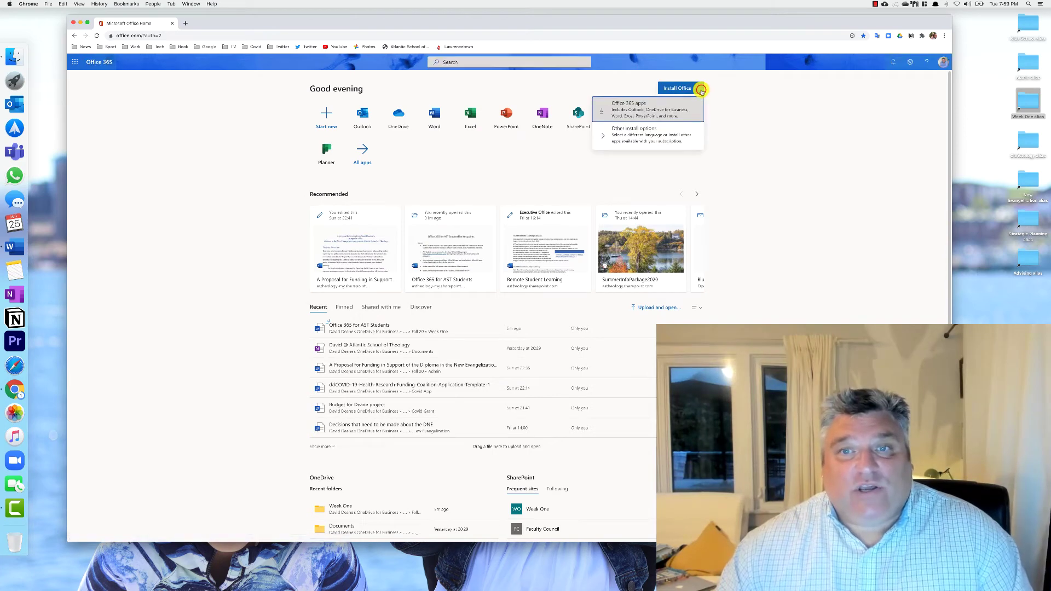
click(757, 95)
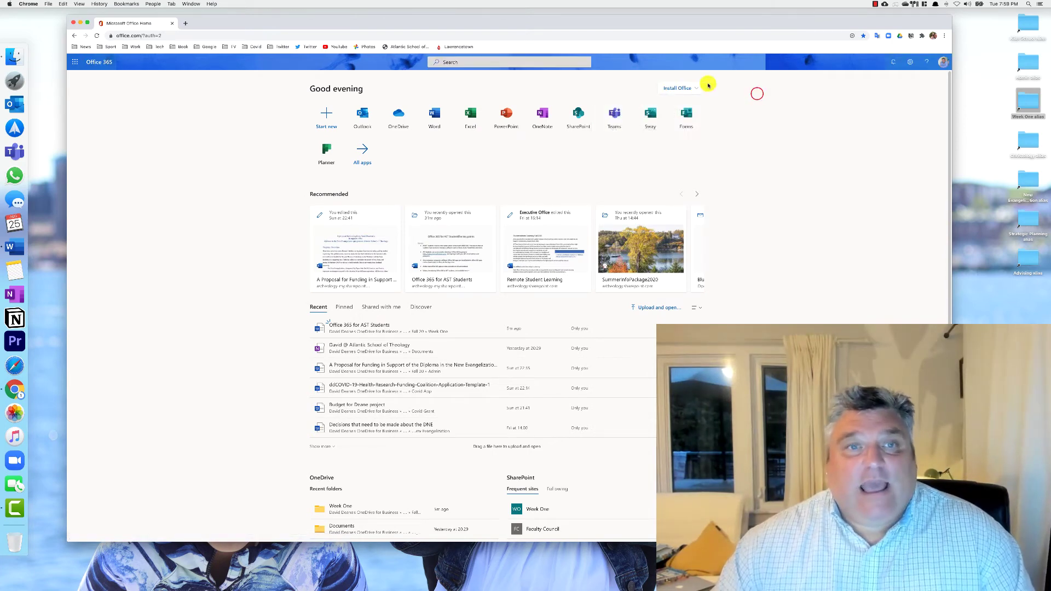
Search the web for "teams" and open Microsoft's Teams group chat software page from the results.
click(335, 35)
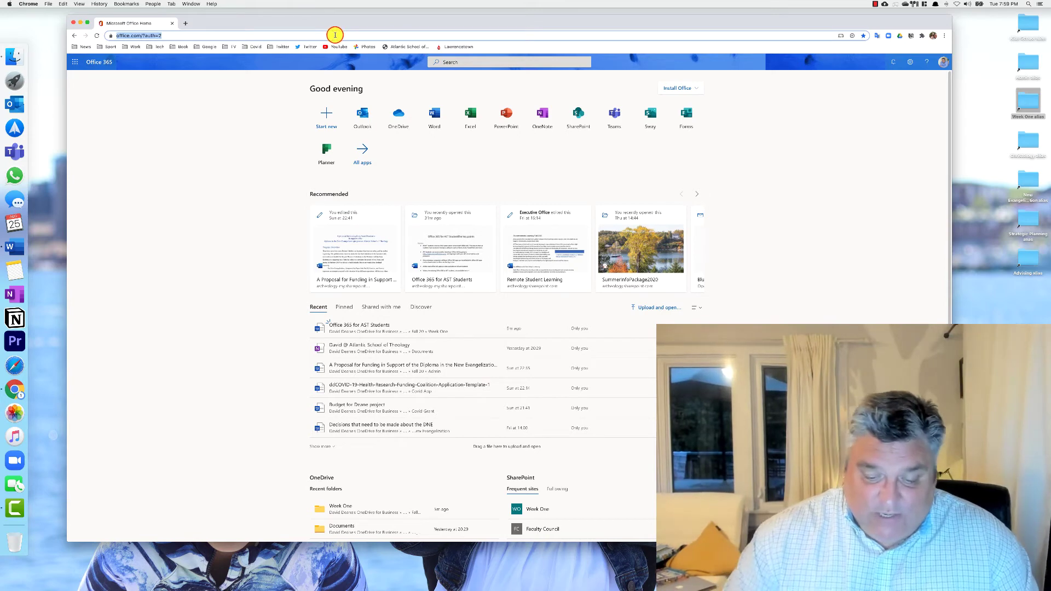
text(teams)
key(Return)
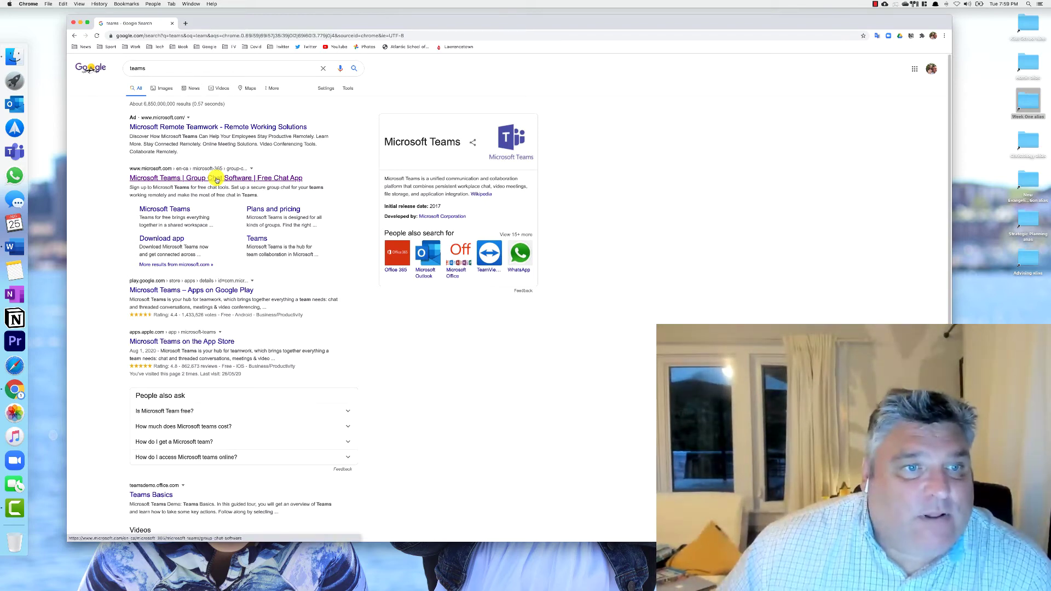
click(217, 179)
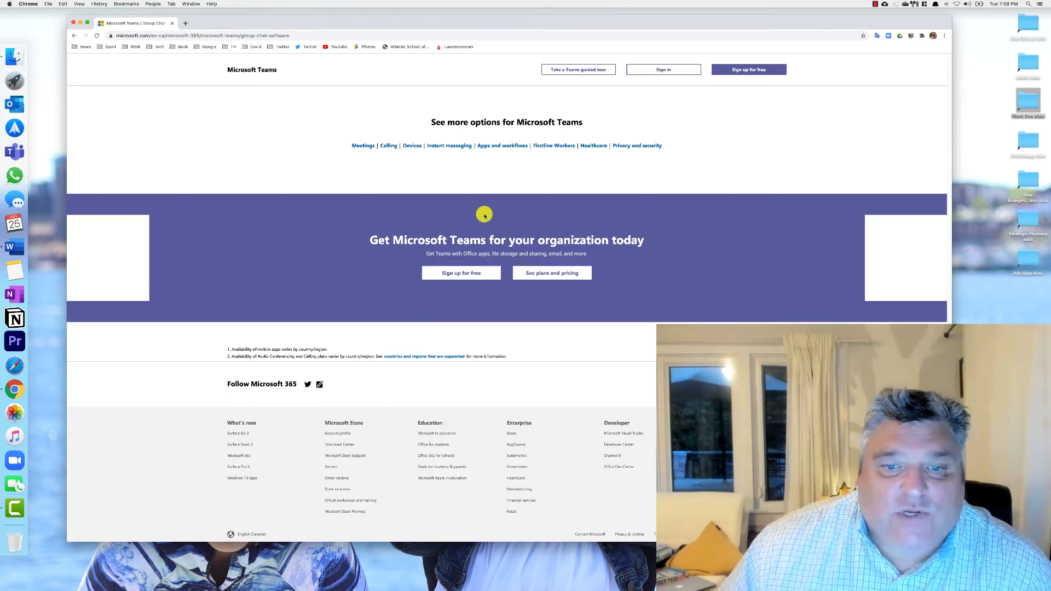
Locate the desktop download section on the Microsoft Teams page and close the browser window.
scroll(493, 208, up, 10)
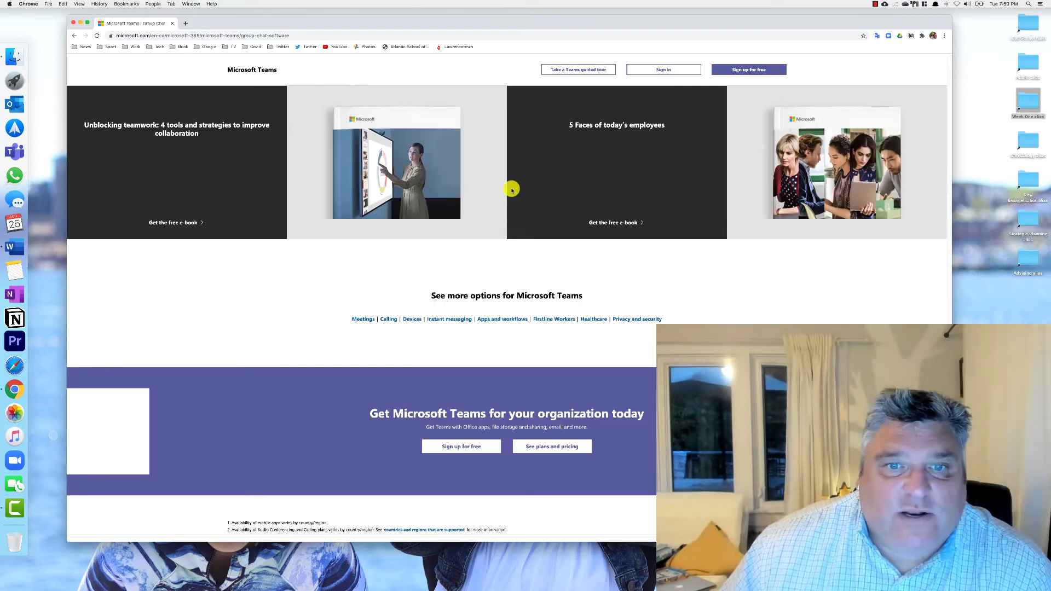
scroll(512, 191, up, 15)
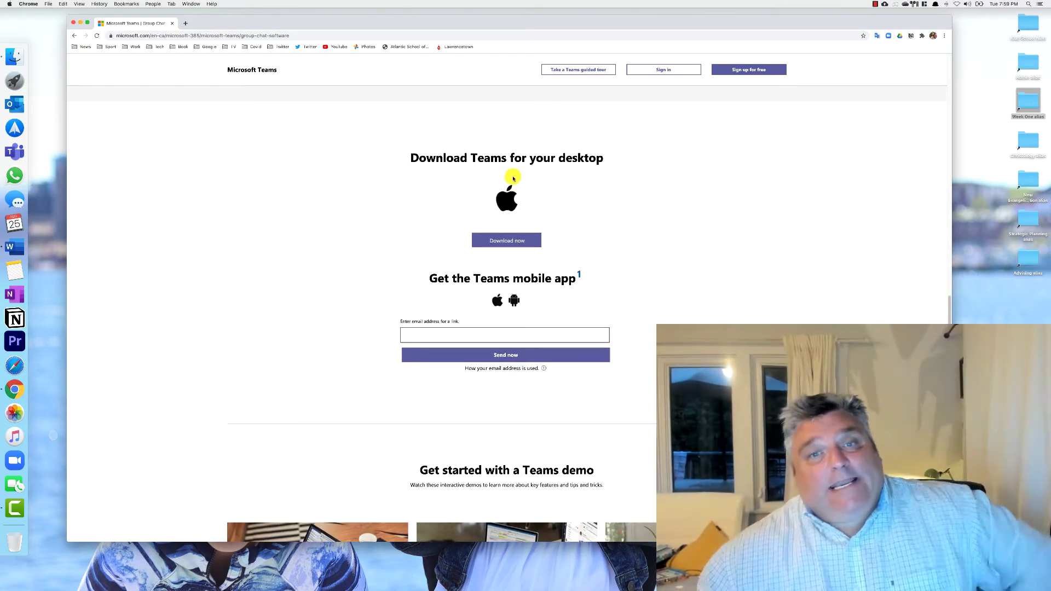
click(73, 24)
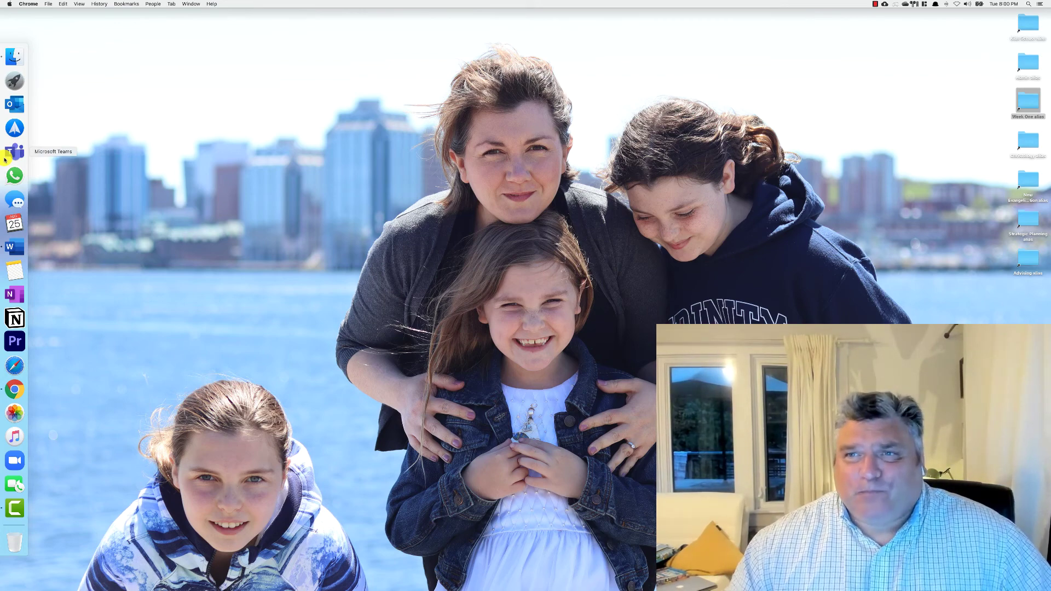
Check the OneDrive sync status and briefly select all the folder aliases on the desktop to point them out.
click(907, 5)
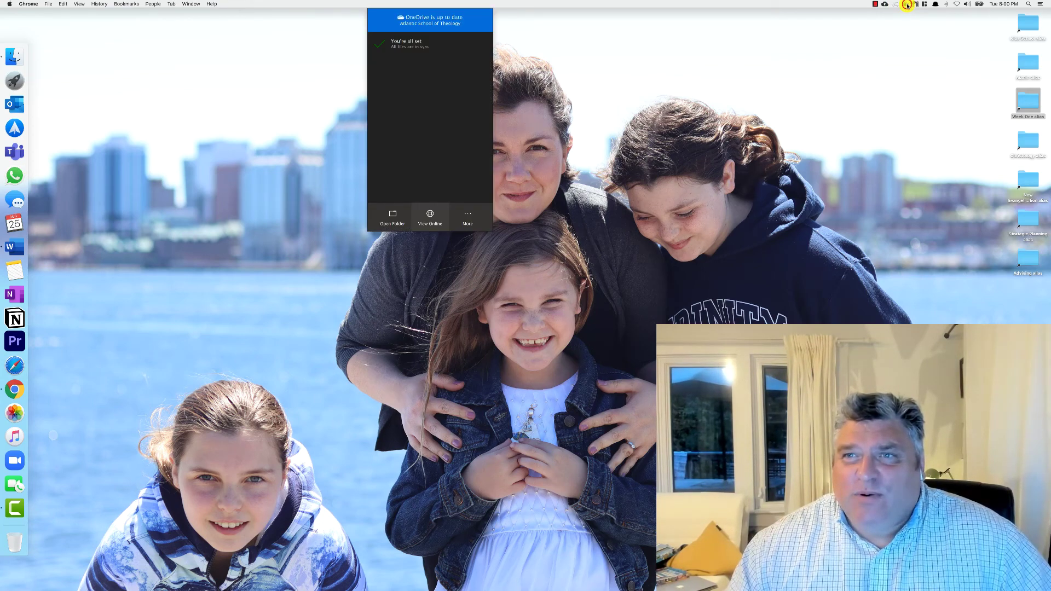
click(601, 186)
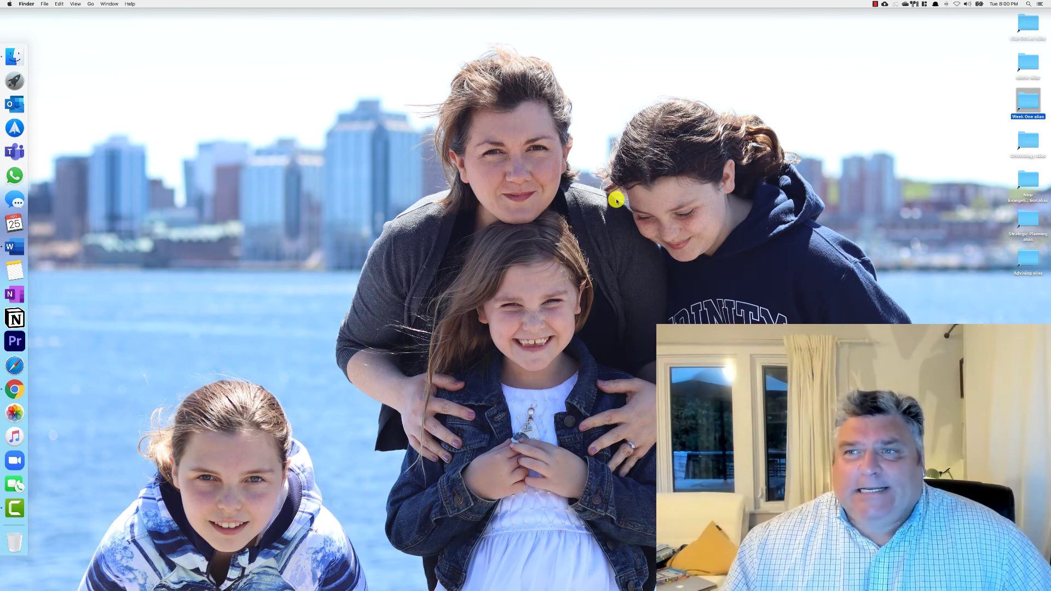
drag(1045, 305, 1031, 30)
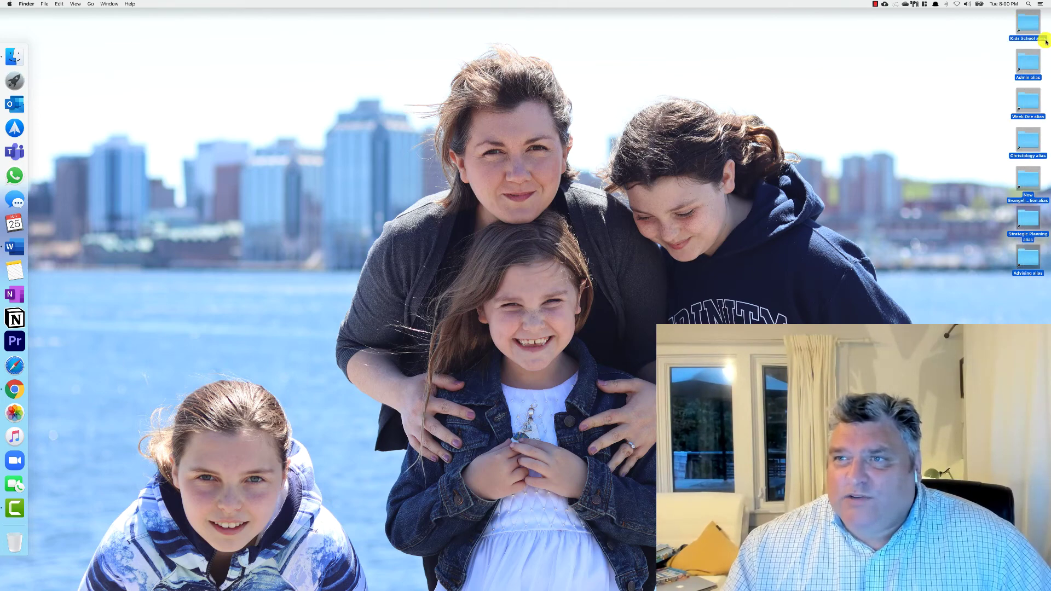
click(995, 161)
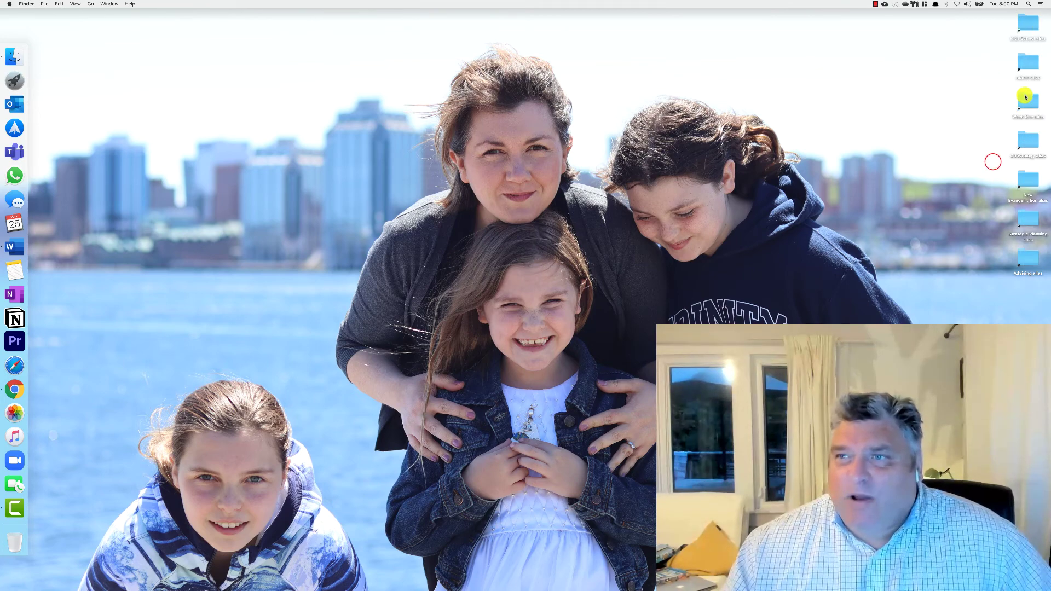